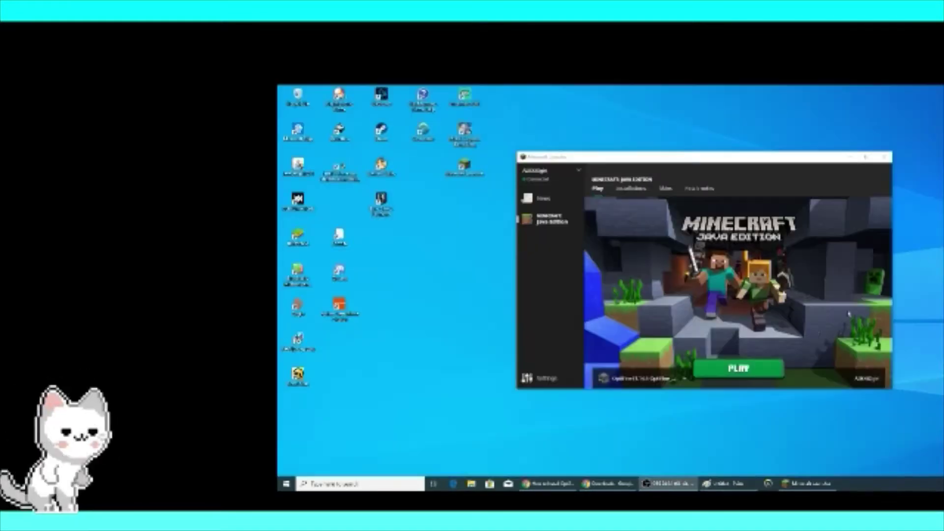
left_click(867, 158)
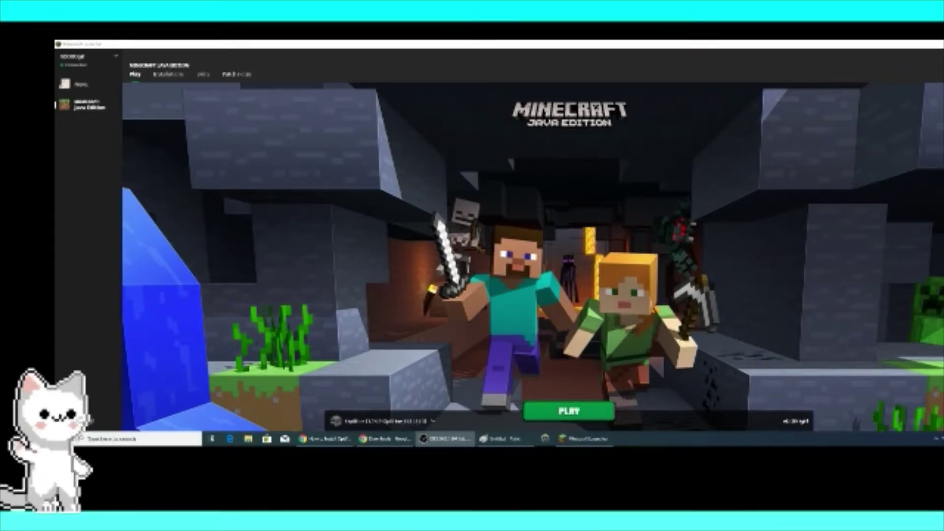
left_click(943, 44)
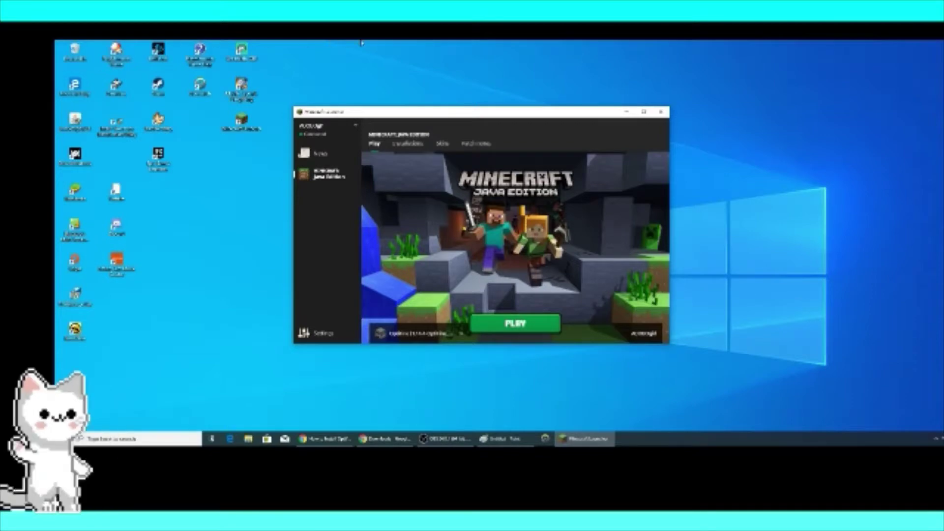
left_click(643, 112)
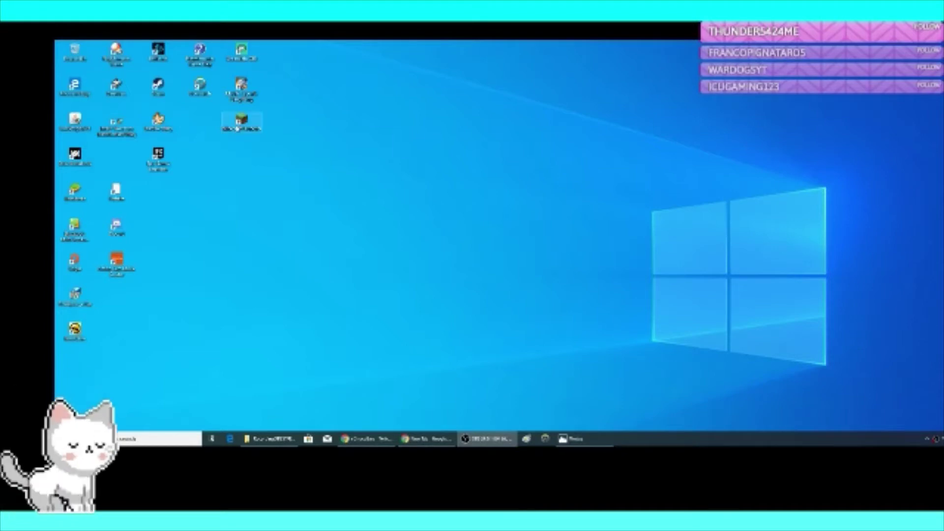
- Open the Minecraft Launcher from the desktop and start the game with the OptiFine 1.14.4 installation
right_click(237, 126)
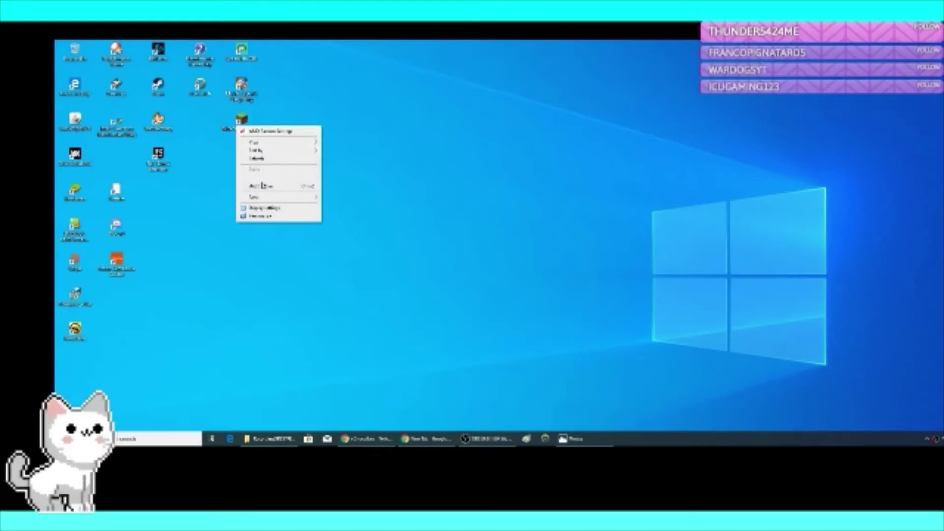
left_click(239, 121)
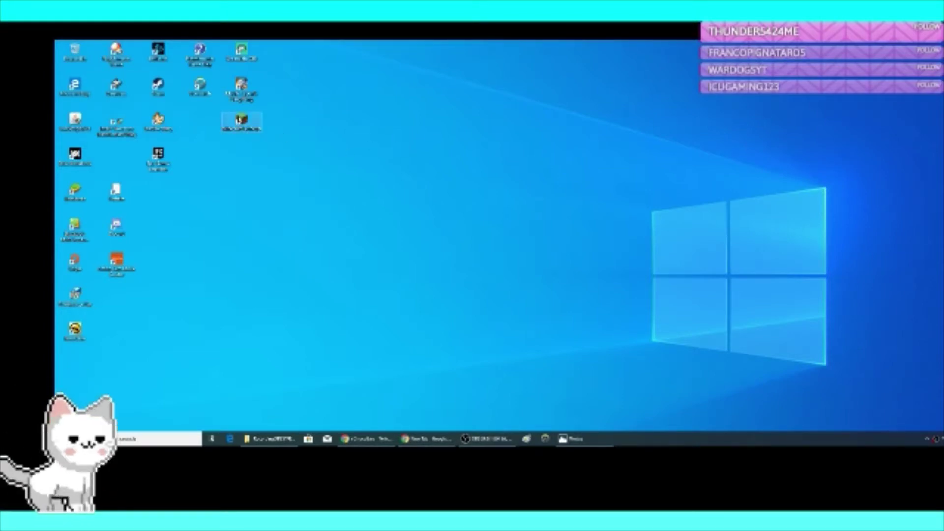
double_click(241, 120)
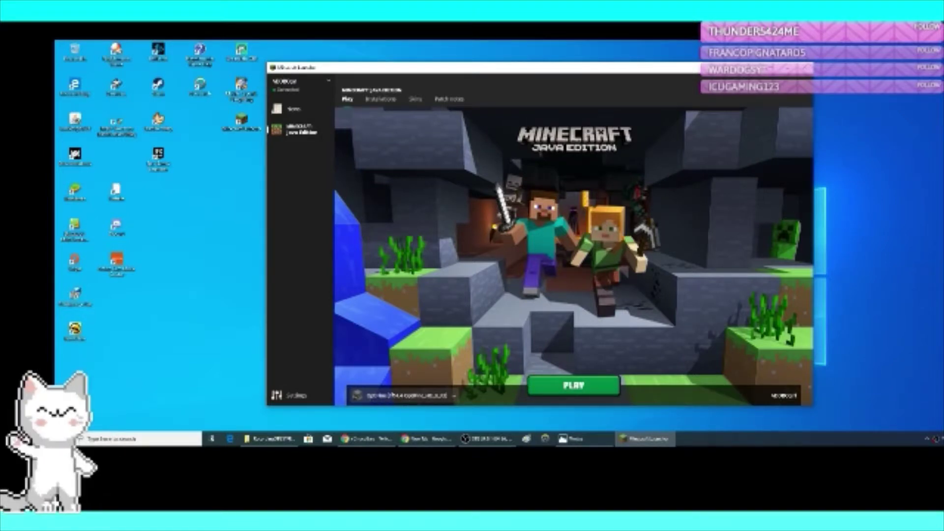
left_click(574, 389)
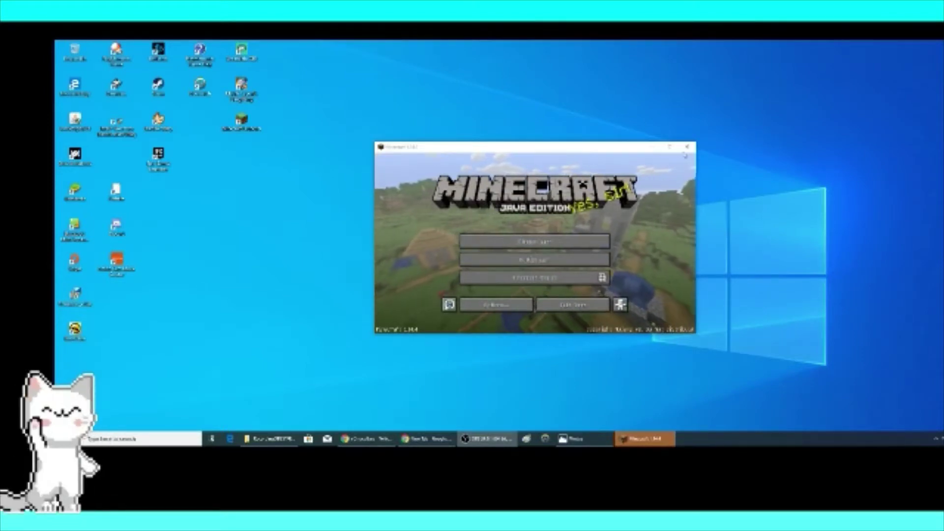
- Maximize the game window and load the first world in the singleplayer world list
left_click(670, 147)
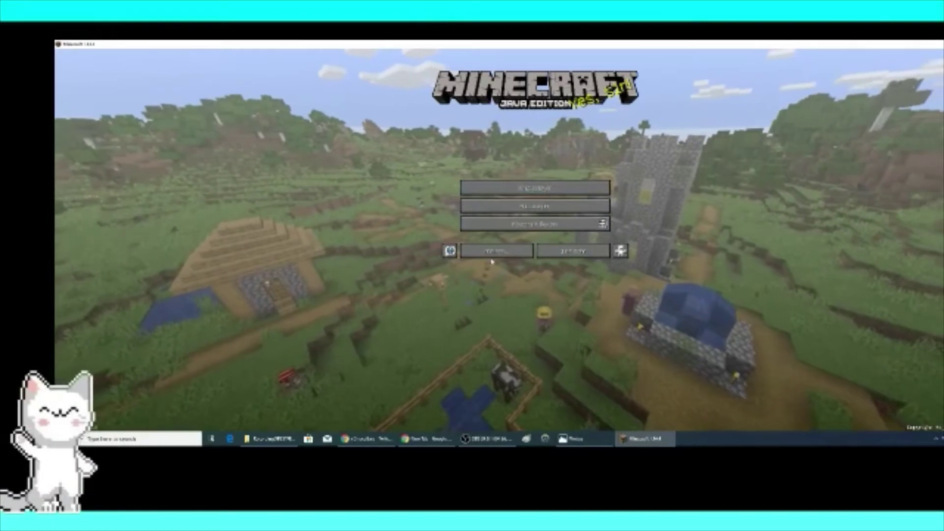
left_click(531, 188)
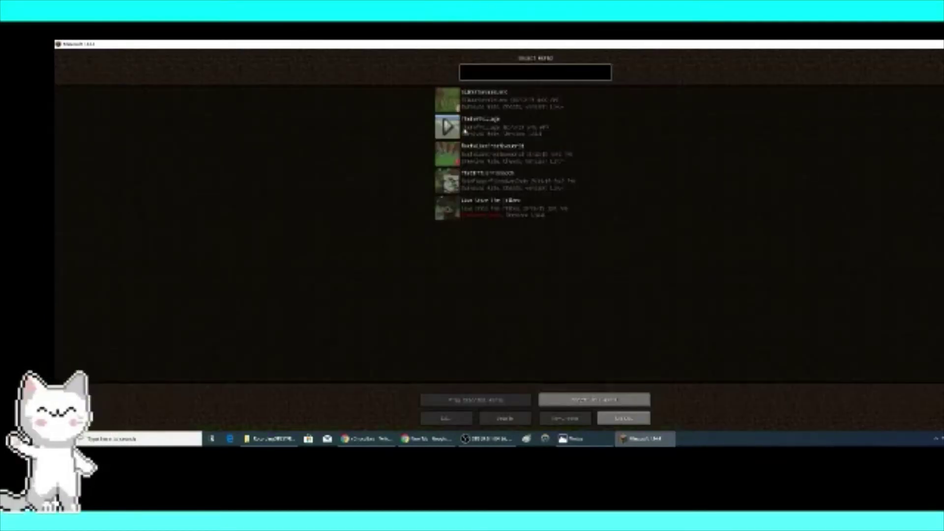
left_click(484, 100)
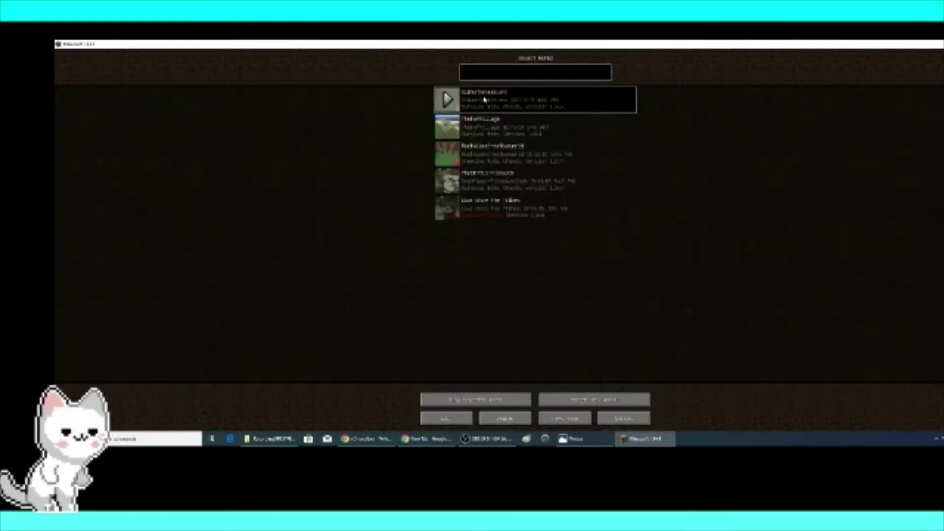
left_click(474, 403)
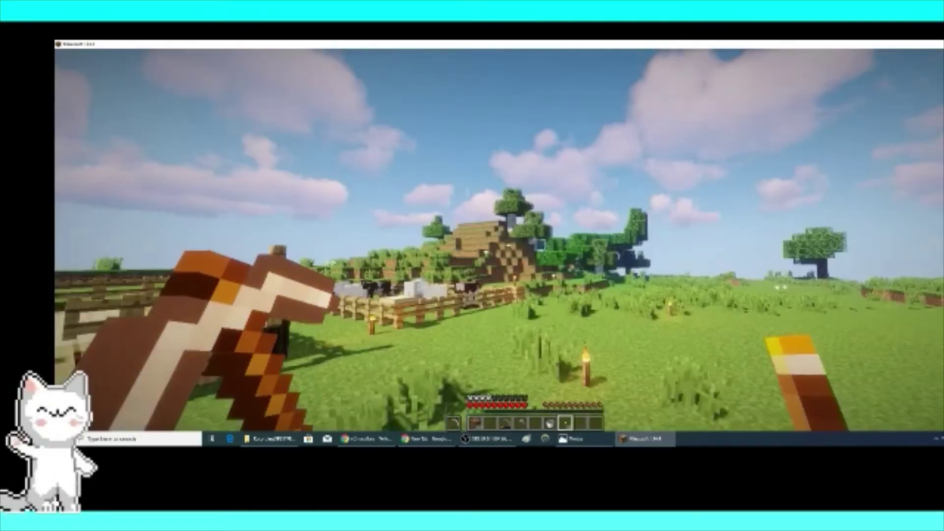
- Walk around the wheat field, animal pens and house to examine how the shaders render the landscape
key("w")
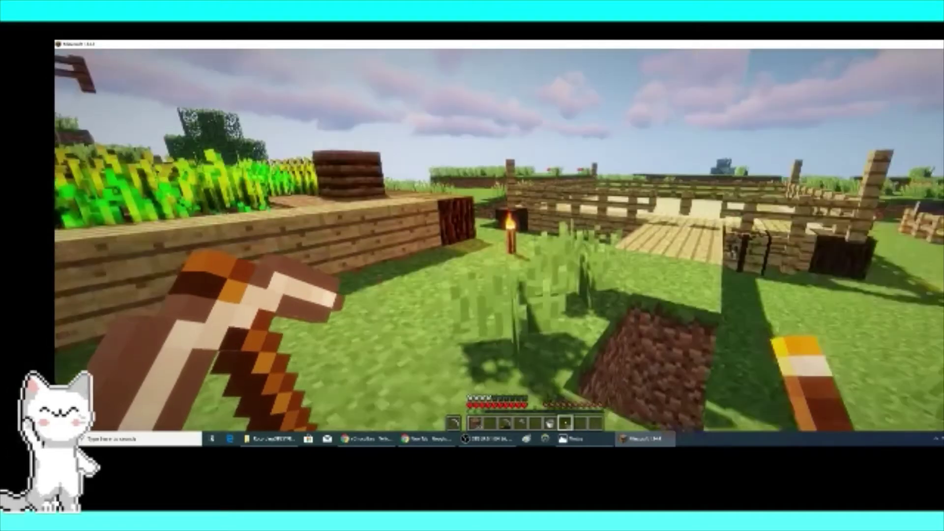
key("w")
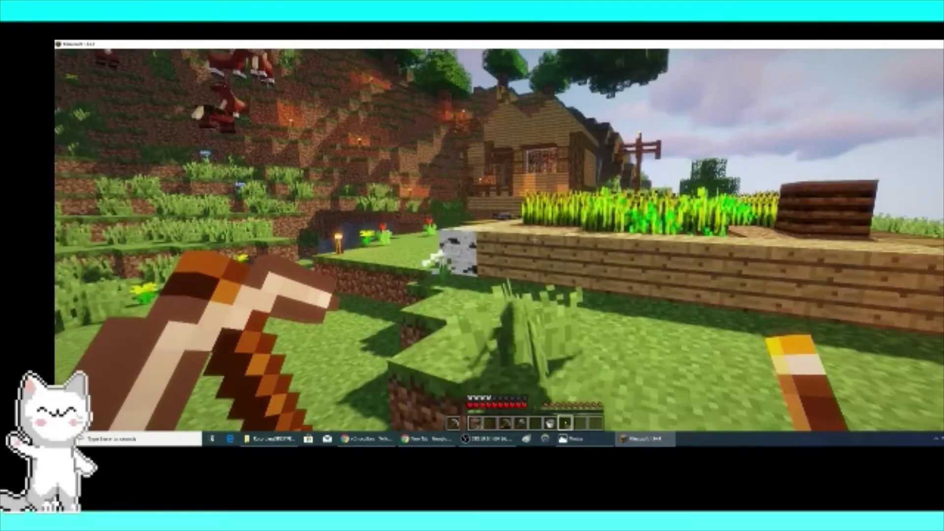
key("w")
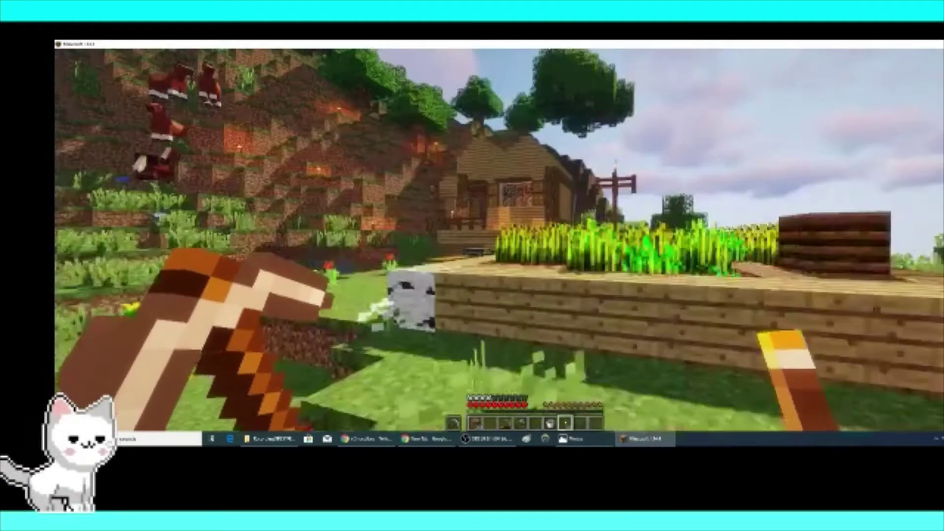
key("w")
key("w")
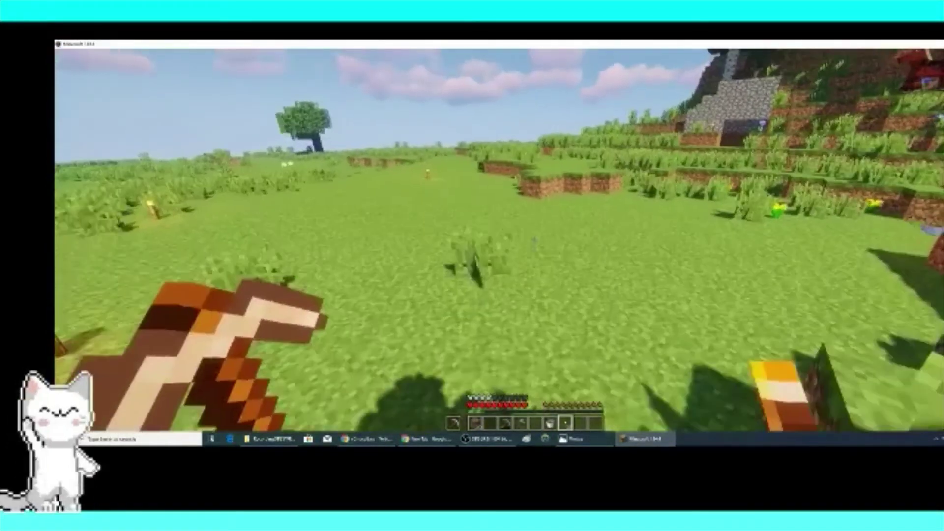
mouse_move(472, 266)
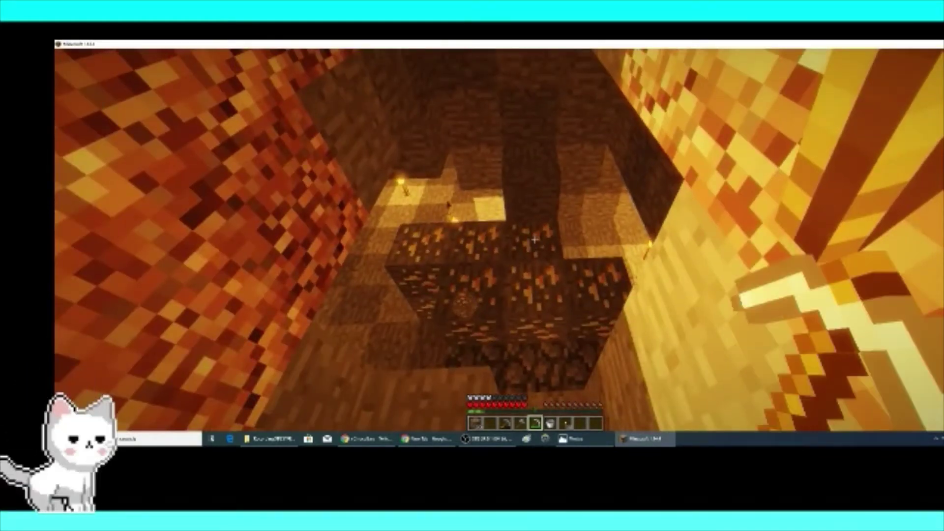
- Mine the front ore blocks of the cluster on the cave floor with the pickaxe
key("w")
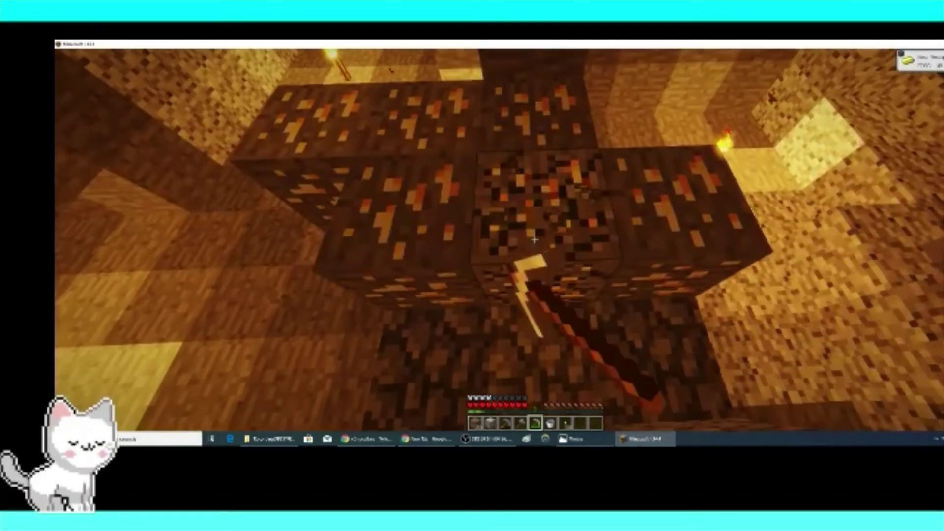
left_click(535, 240)
key("s")
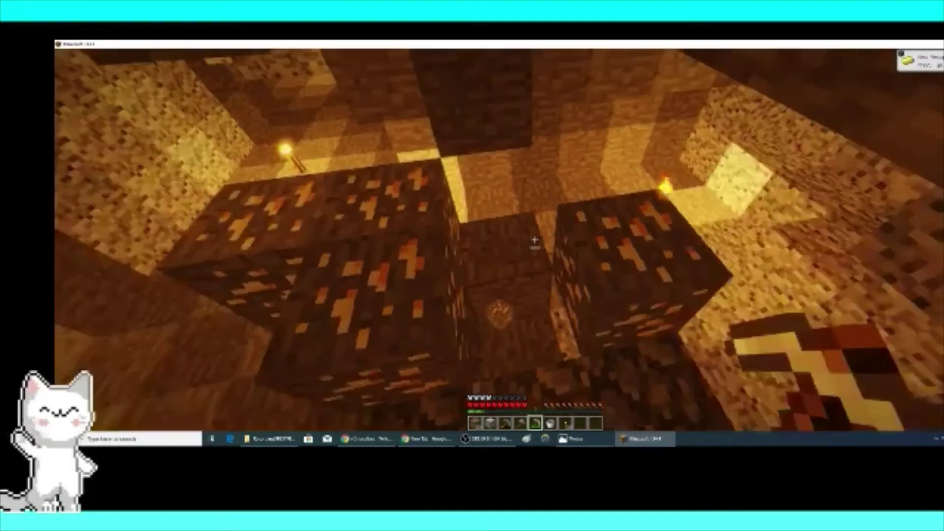
left_click(534, 239)
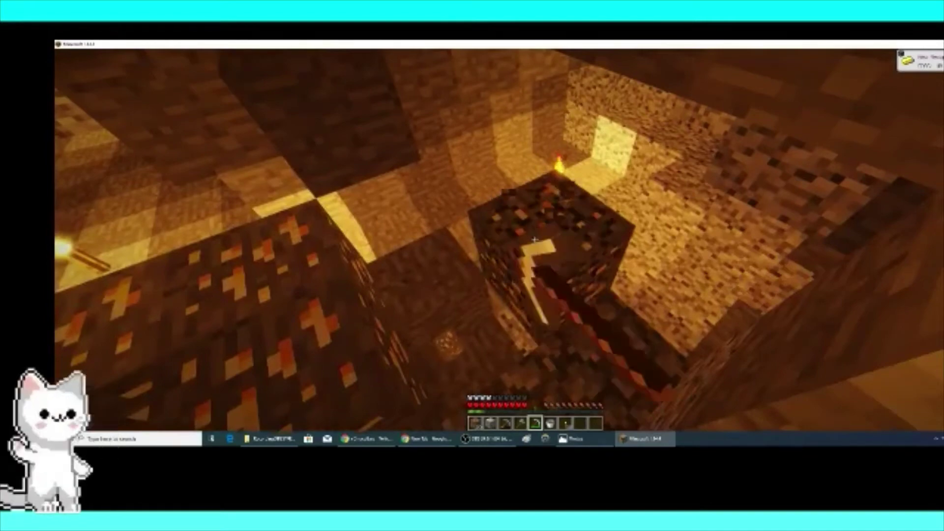
key("w")
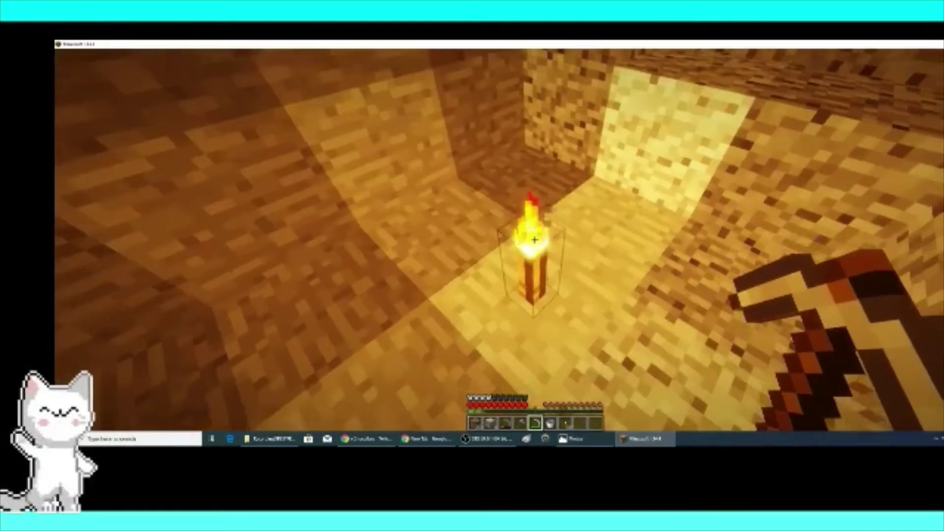
- Break the torch beside the mined ore and the one at the end of the side tunnel
left_click(534, 239)
key("w")
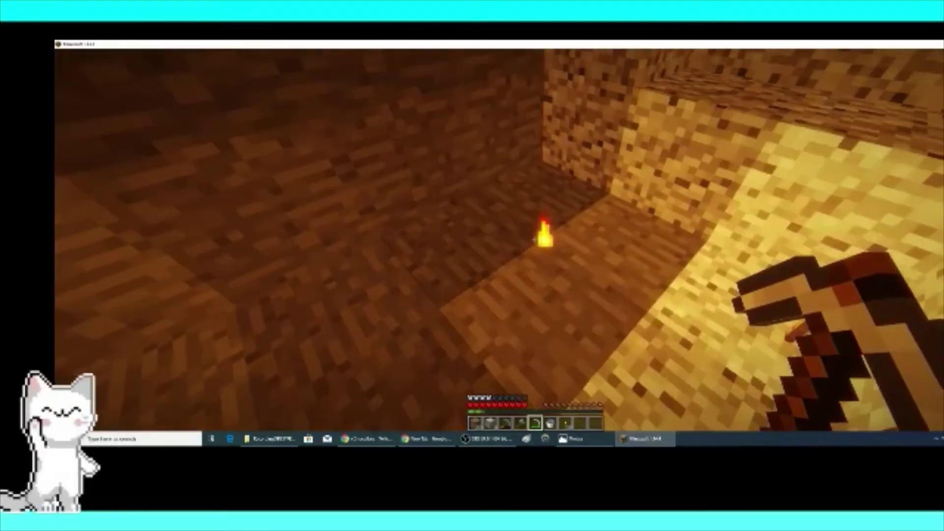
key("w")
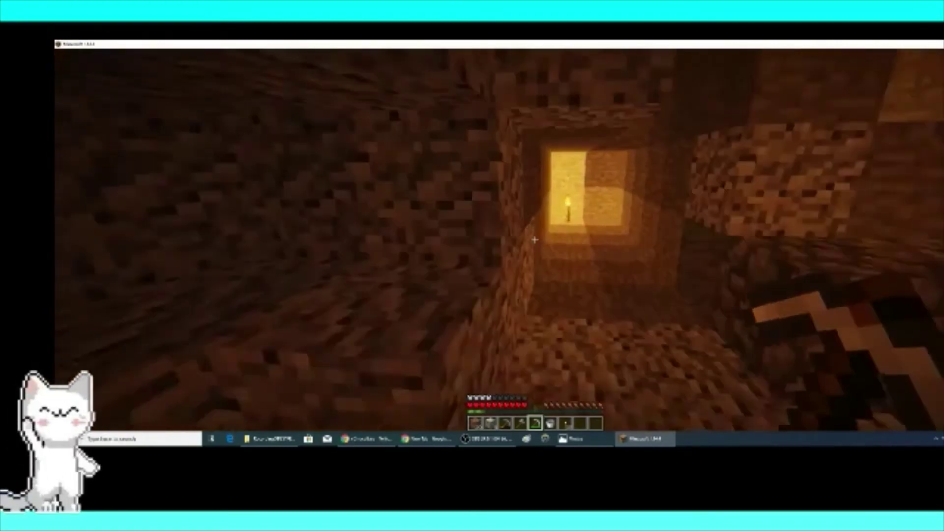
key("w")
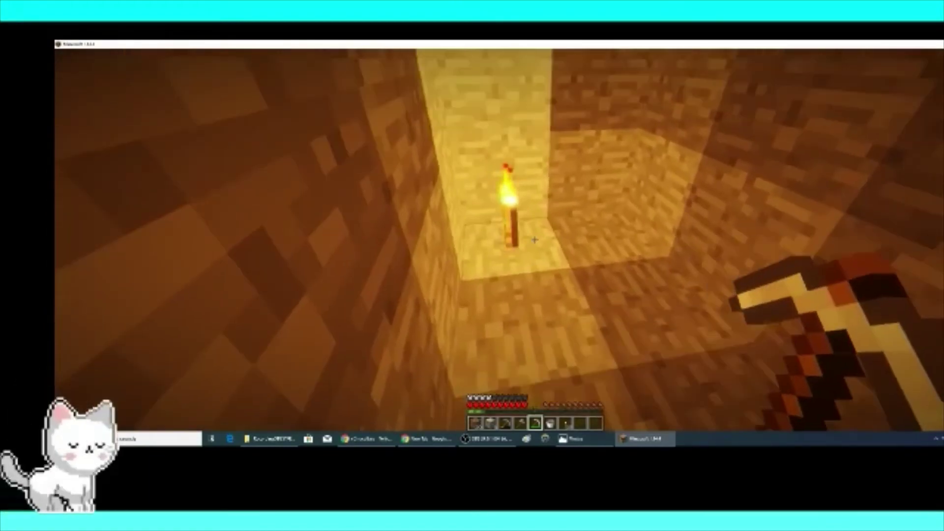
left_click(534, 239)
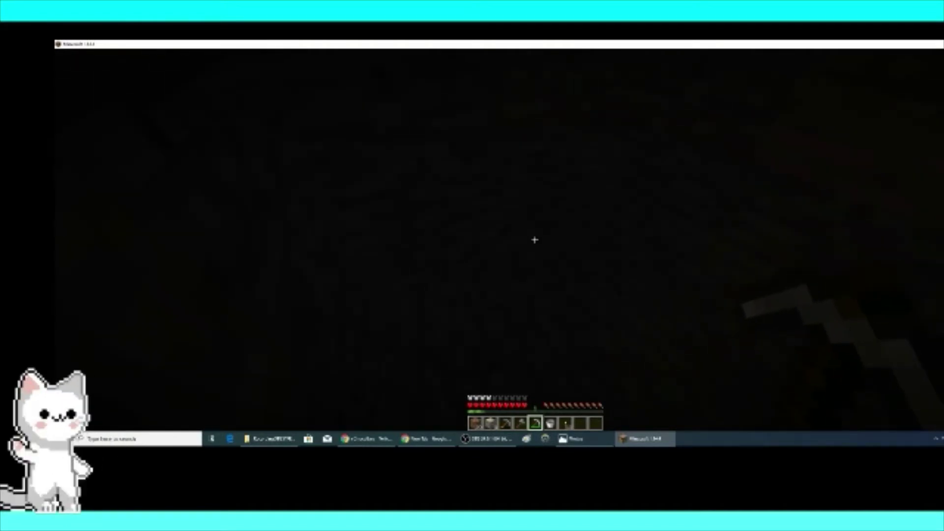
key("s")
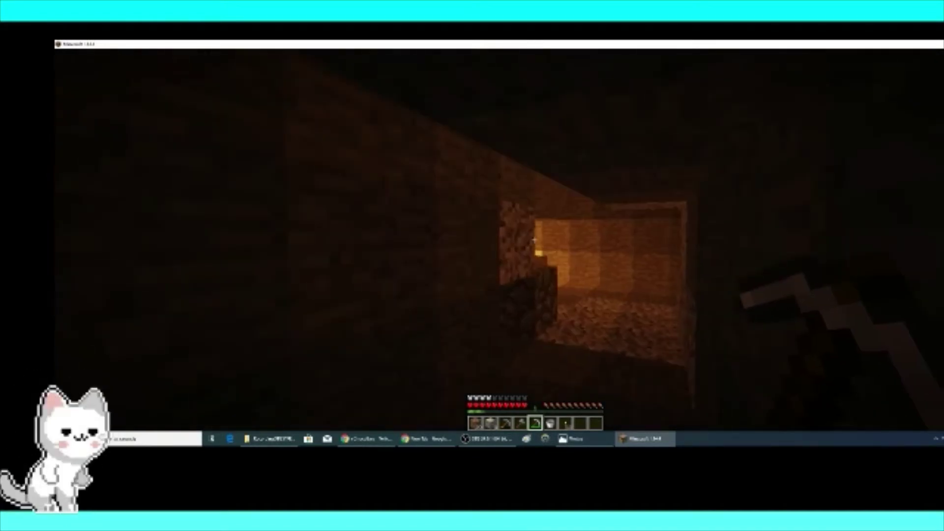
- Move the torches from the hotbar into the off-hand slot and walk forward with them to light the tunnel
key("e")
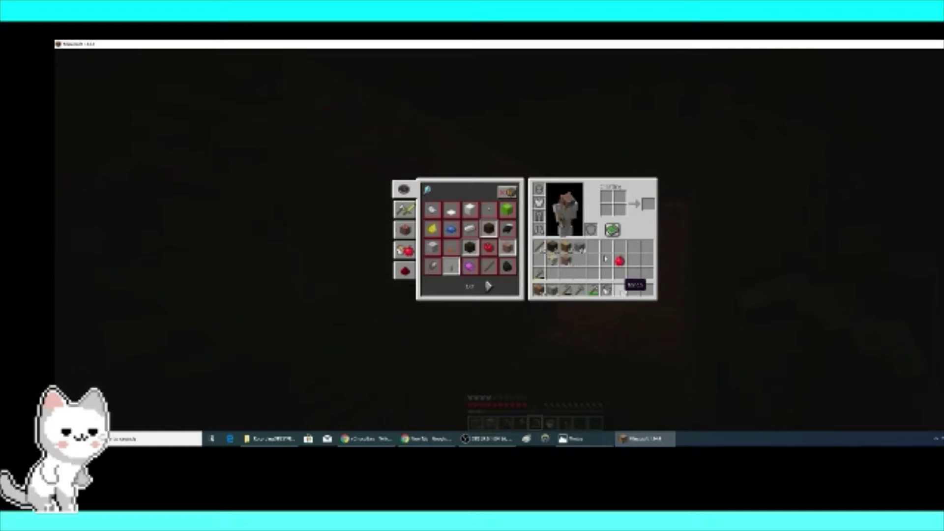
key("e")
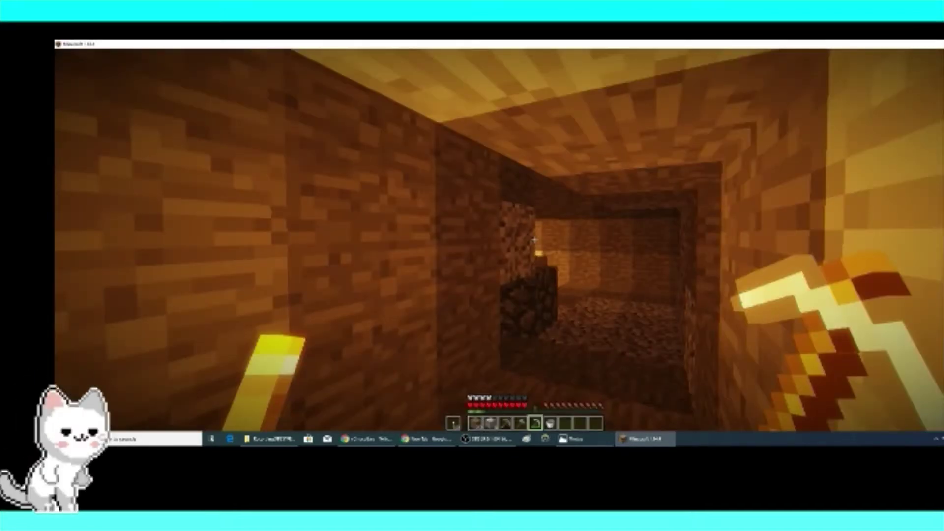
key("w")
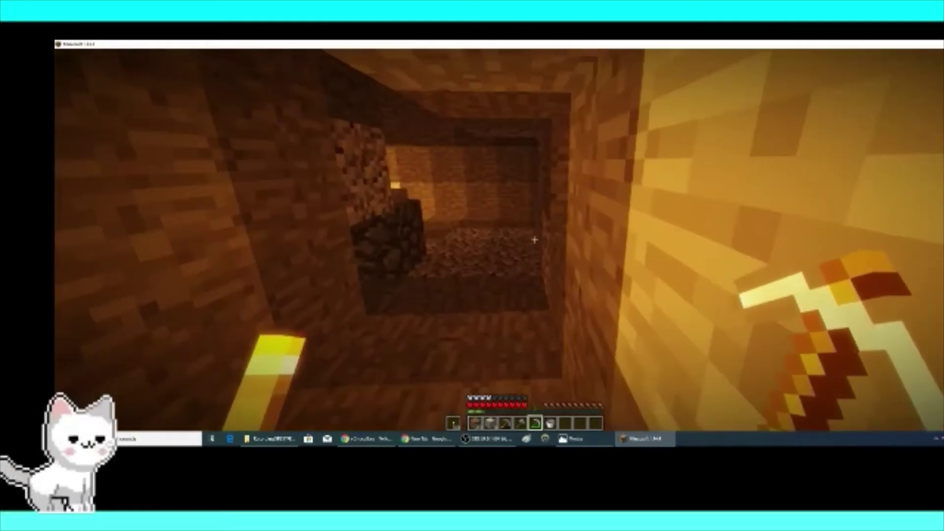
- Return to the ore cluster and mine its remaining blocks while holding the torch in the off hand
key("w")
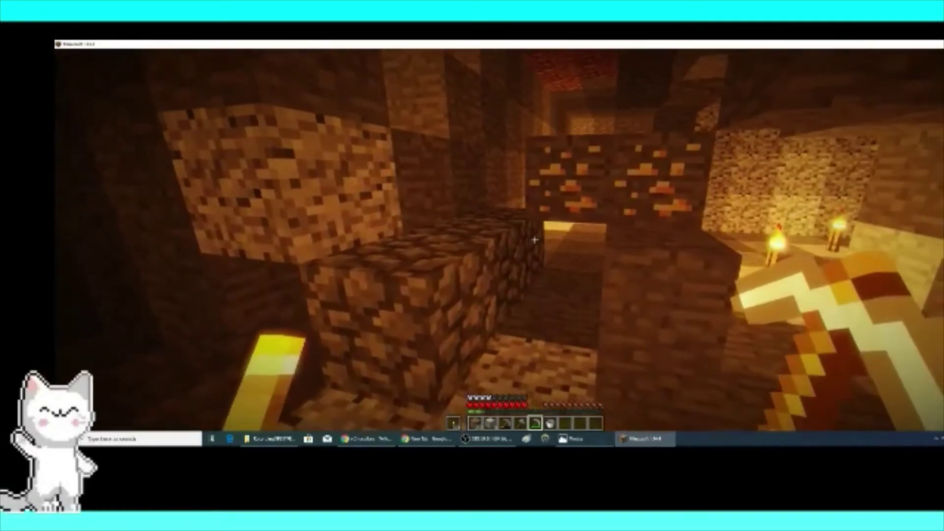
key("w")
left_click(534, 240)
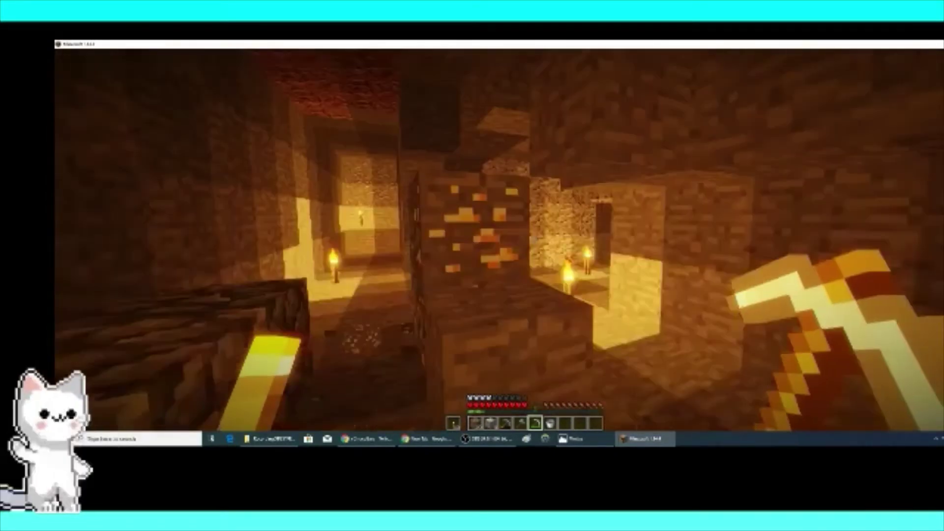
left_click(535, 240)
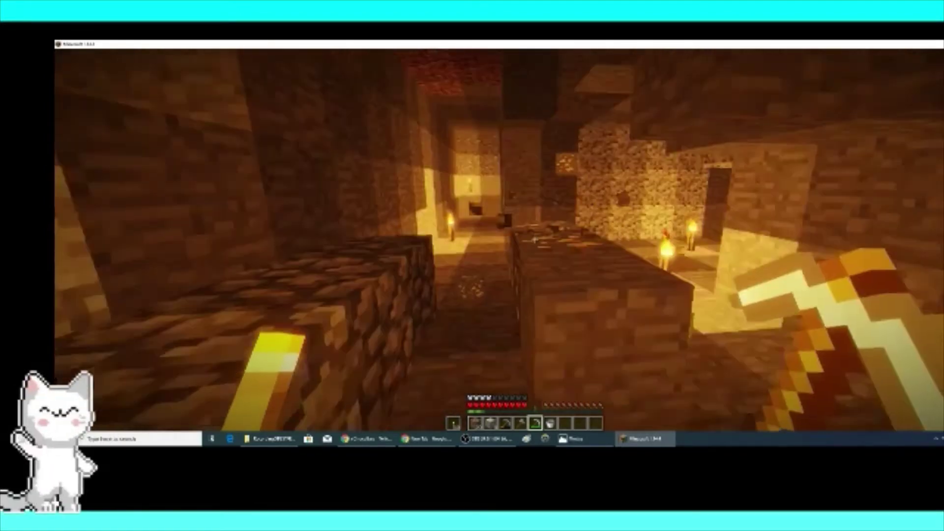
left_click(535, 240)
key("w")
left_click(535, 240)
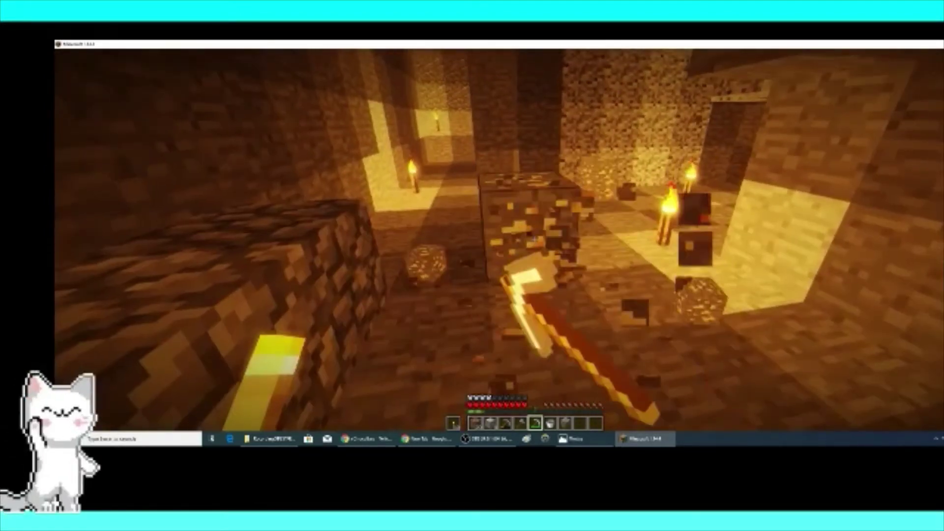
key("w")
- Walk on to the torch-lit passage of the cave and pause the game
key("w")
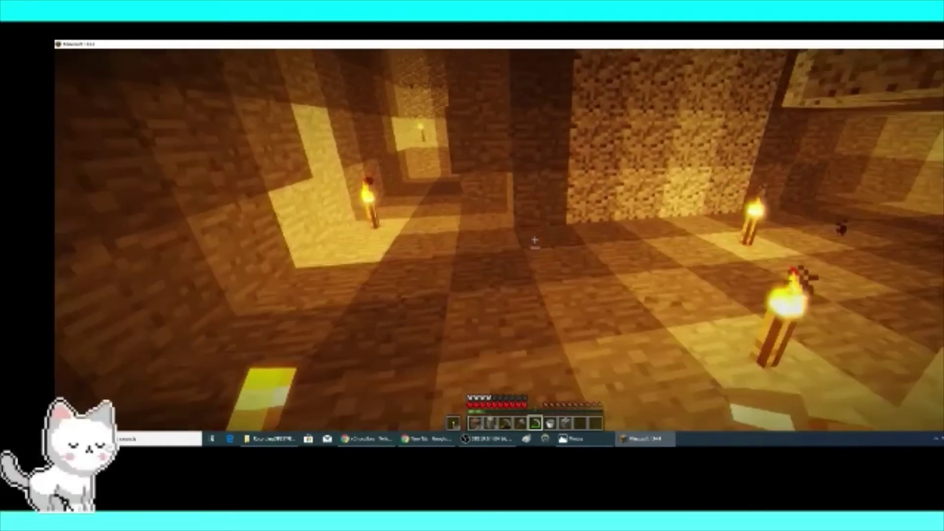
key("w")
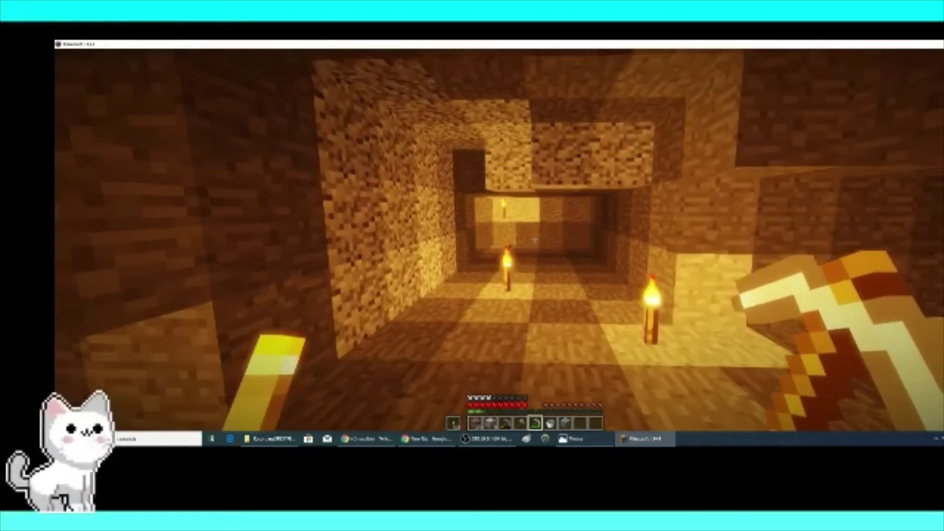
key("Escape")
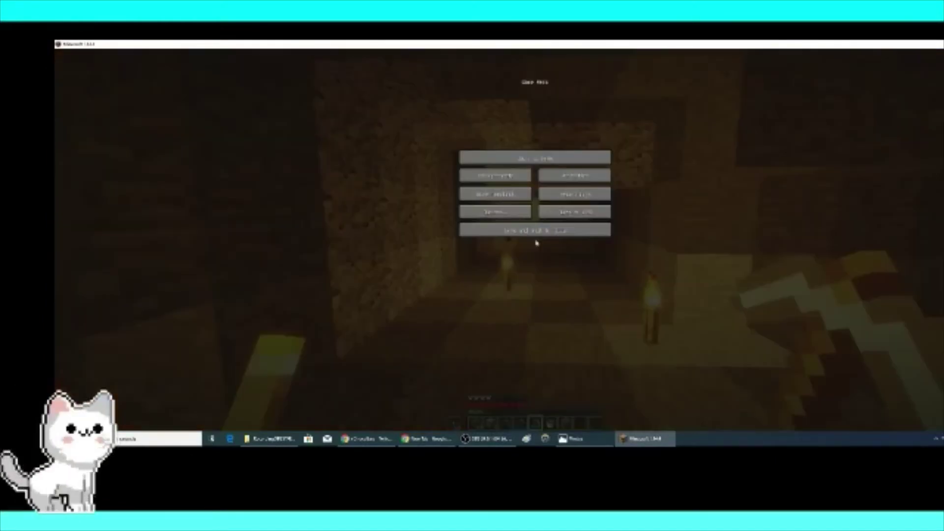
- Open the shader pack list in the video settings to examine the selected shader pack, then return to the cave and resume play
left_click(498, 211)
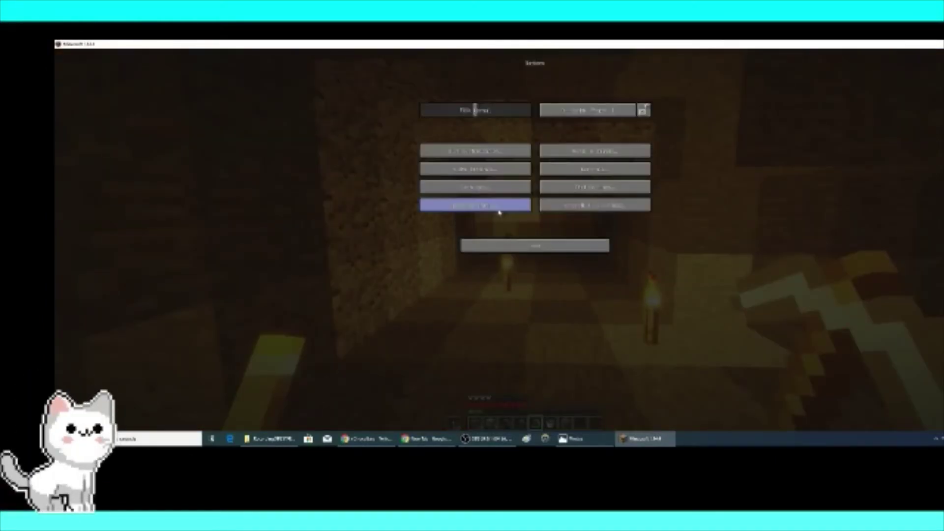
left_click(476, 171)
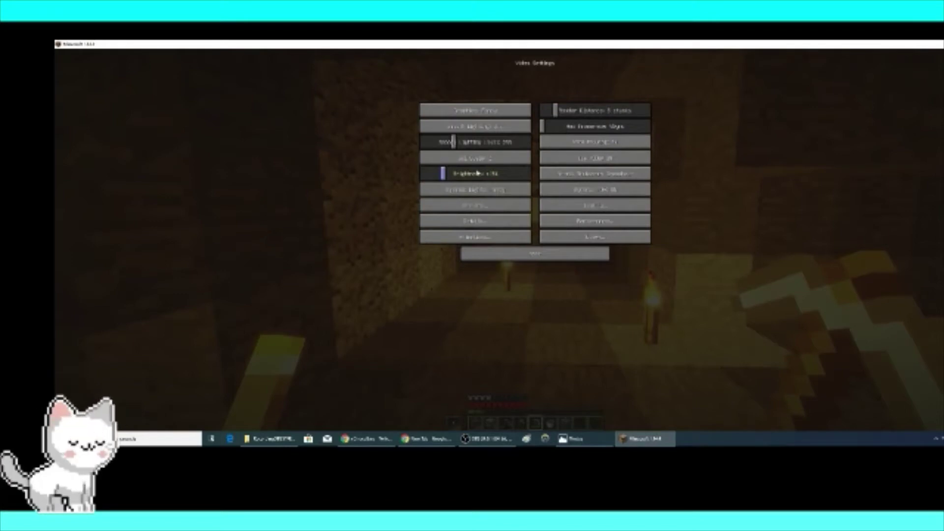
left_click(470, 207)
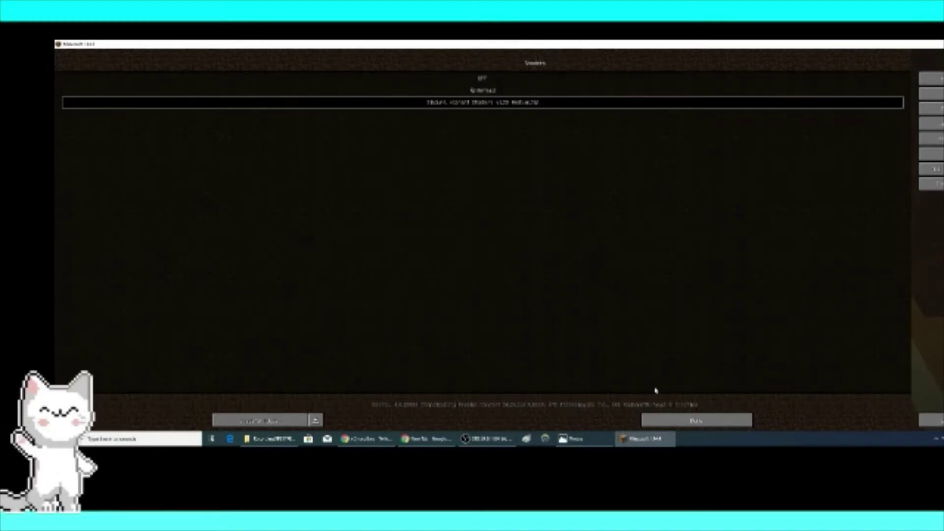
left_click(688, 422)
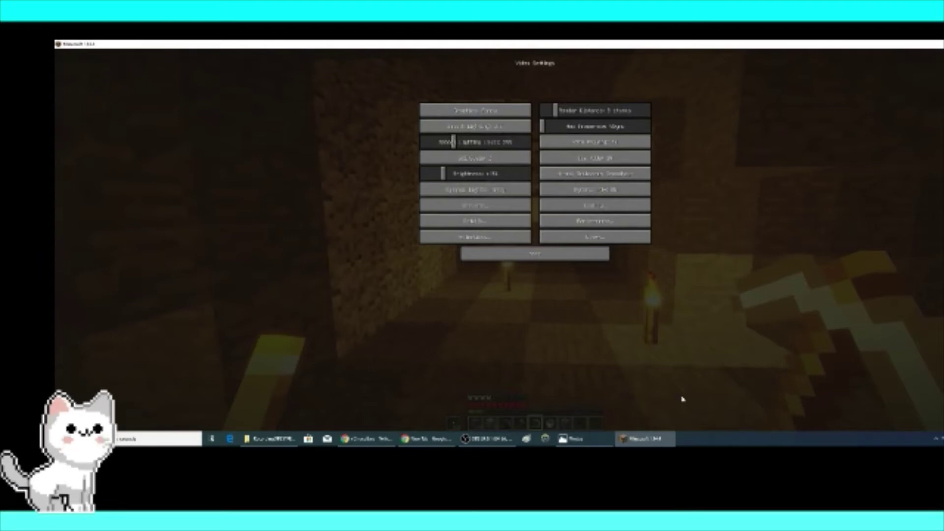
left_click(543, 256)
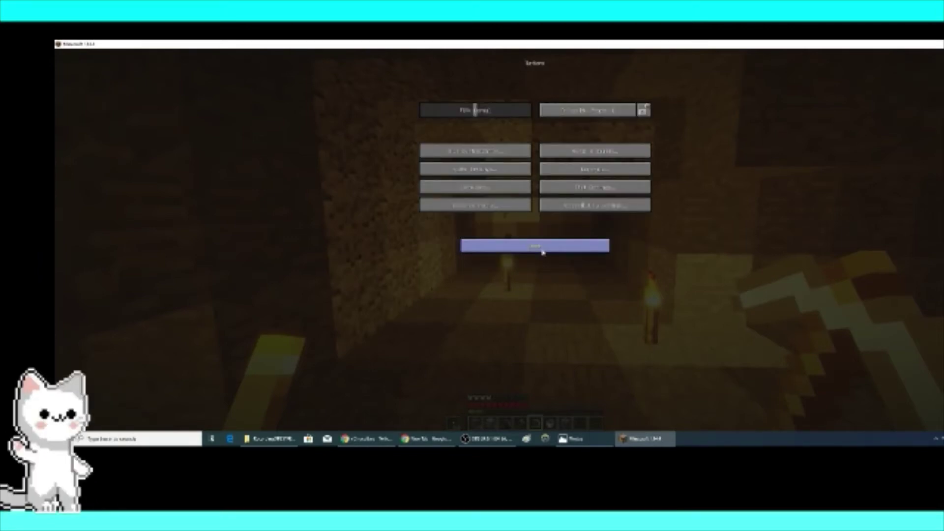
left_click(542, 250)
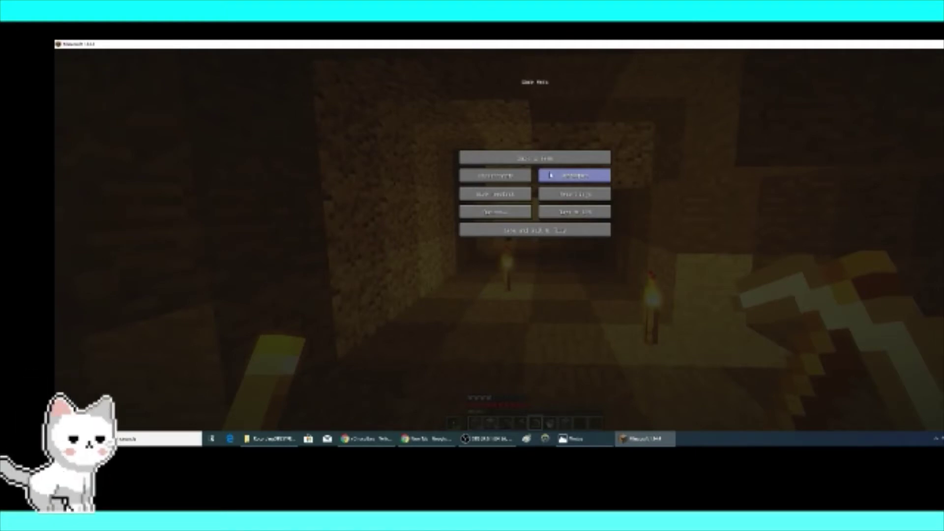
left_click(535, 158)
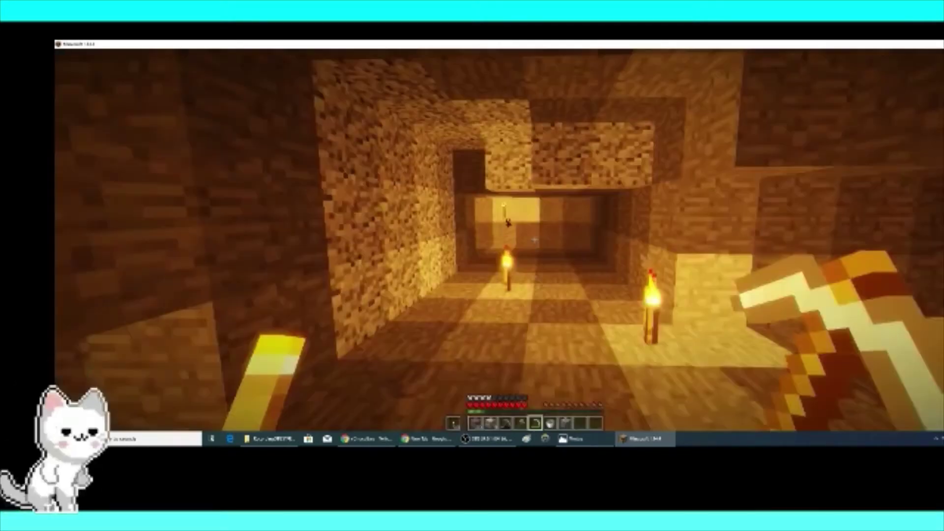